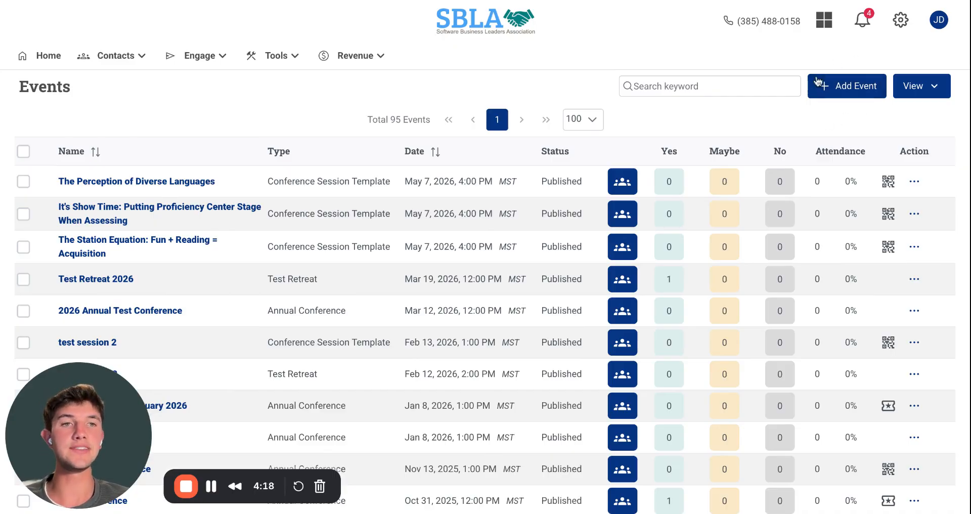
- Add a new event from the Annual Conference template and name it "Test Event"
click(850, 95)
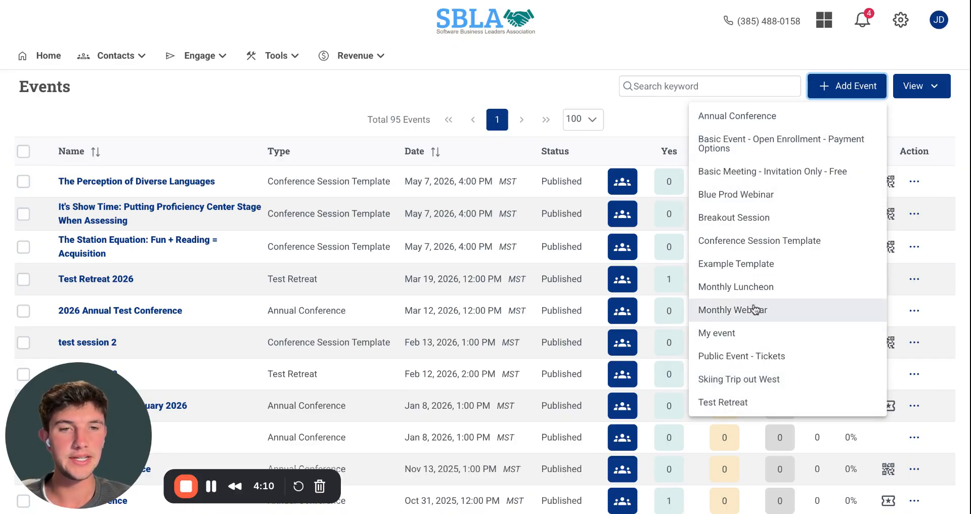
click(766, 120)
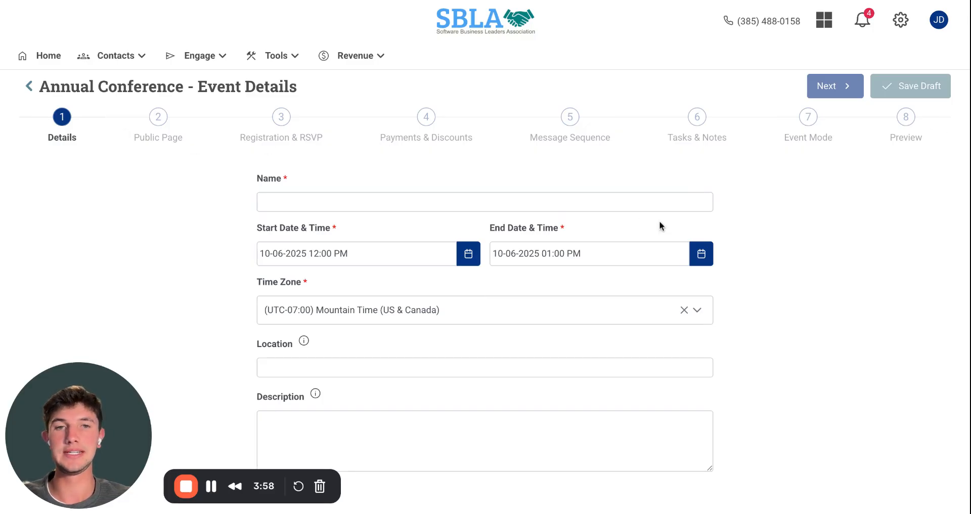
click(412, 208)
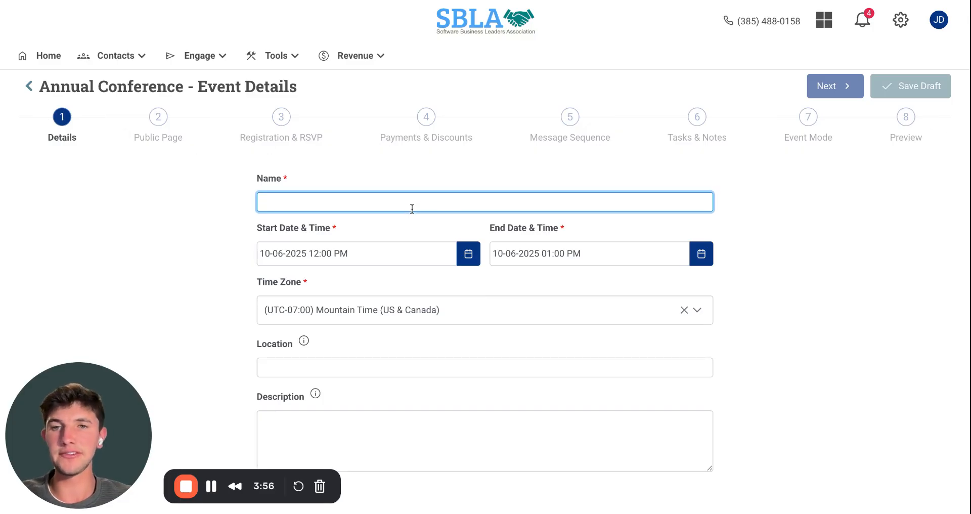
text(Test Event)
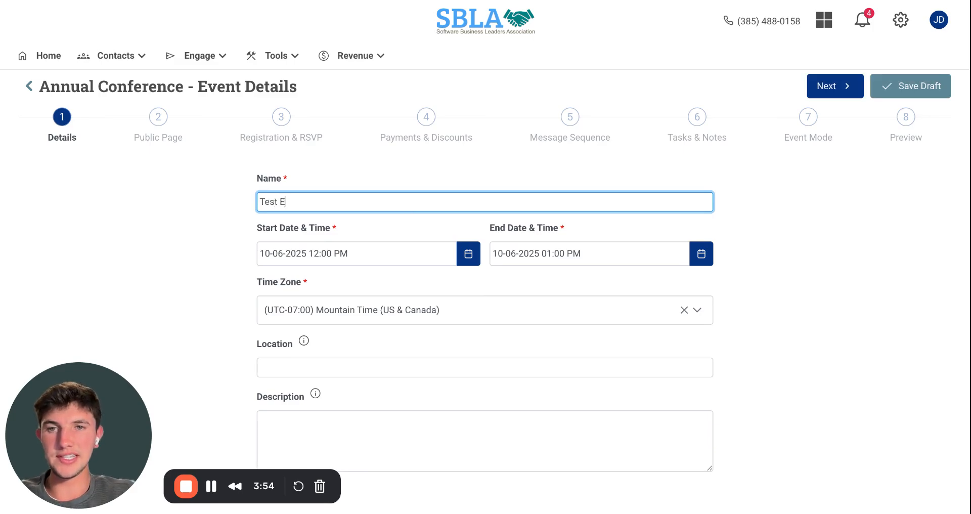
- Set the event's start date to 01-08-2026, keeping the 12:00 PM start time
click(468, 254)
click(466, 286)
click(465, 286)
click(466, 286)
click(399, 347)
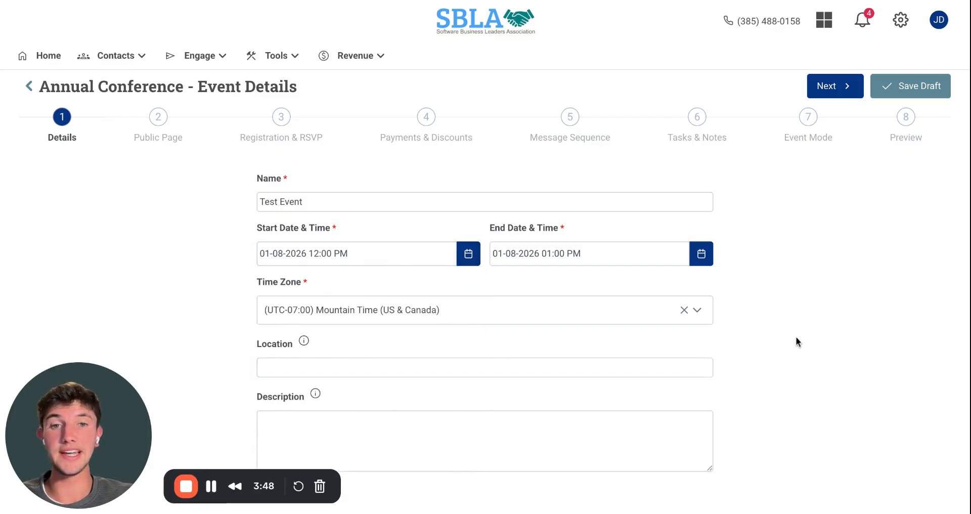
scroll(800, 334, down, 3)
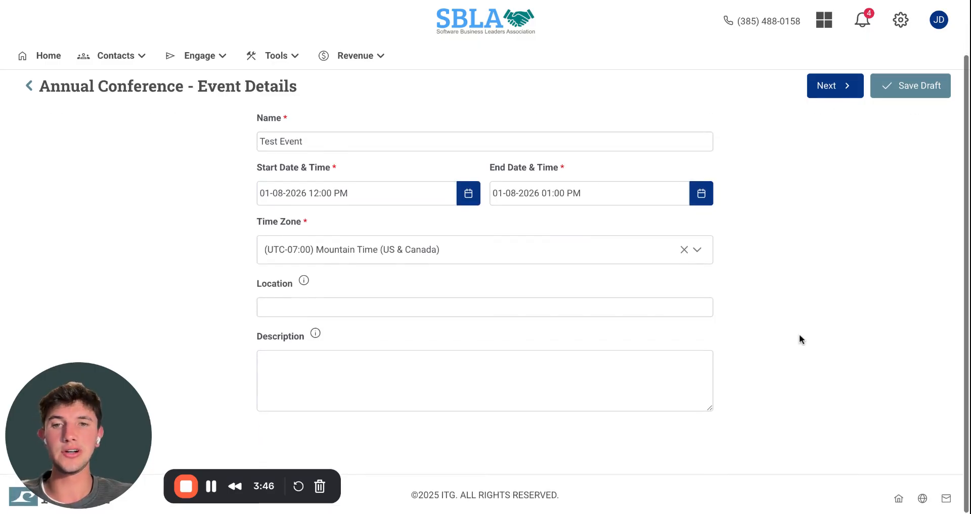
scroll(799, 335, up, 2)
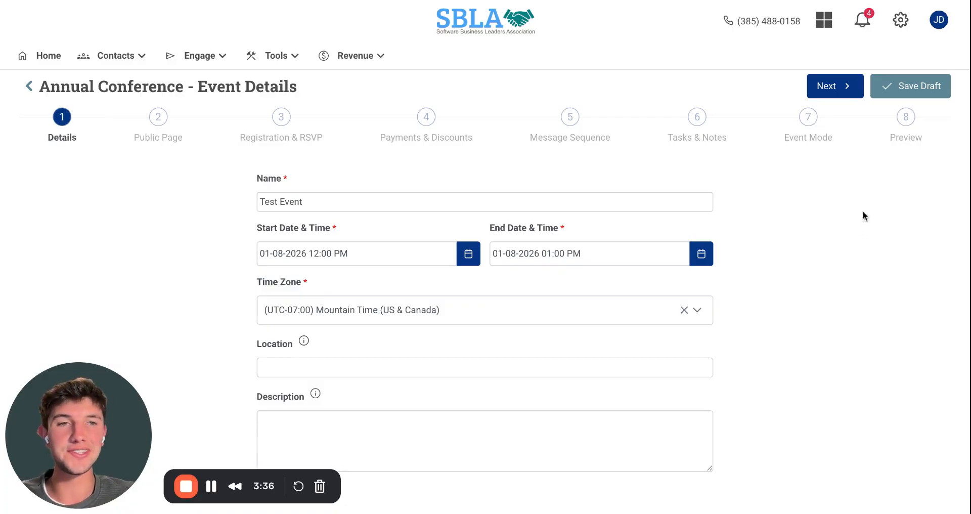
- Continue to the public page settings and choose QQC.jpg from the Events folder as the page image
click(843, 88)
scroll(534, 203, down, 2)
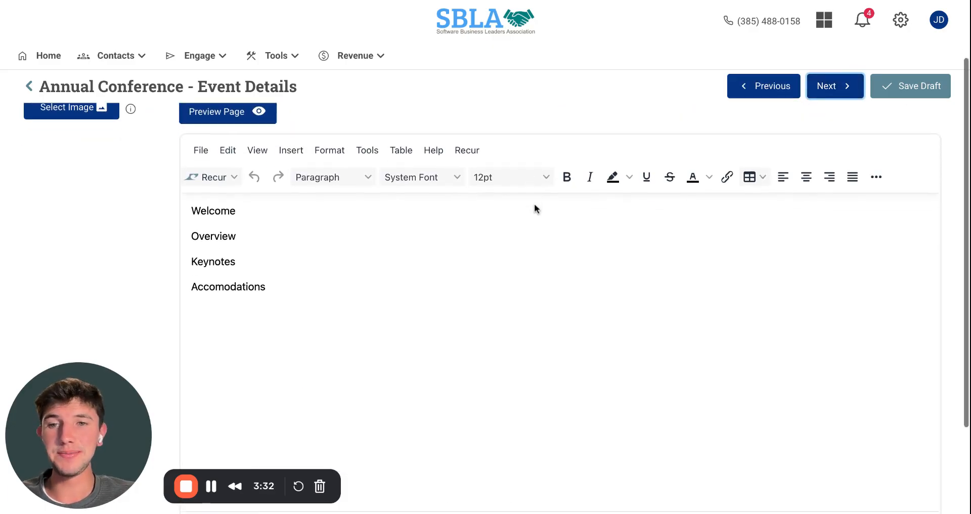
scroll(430, 217, up, 1)
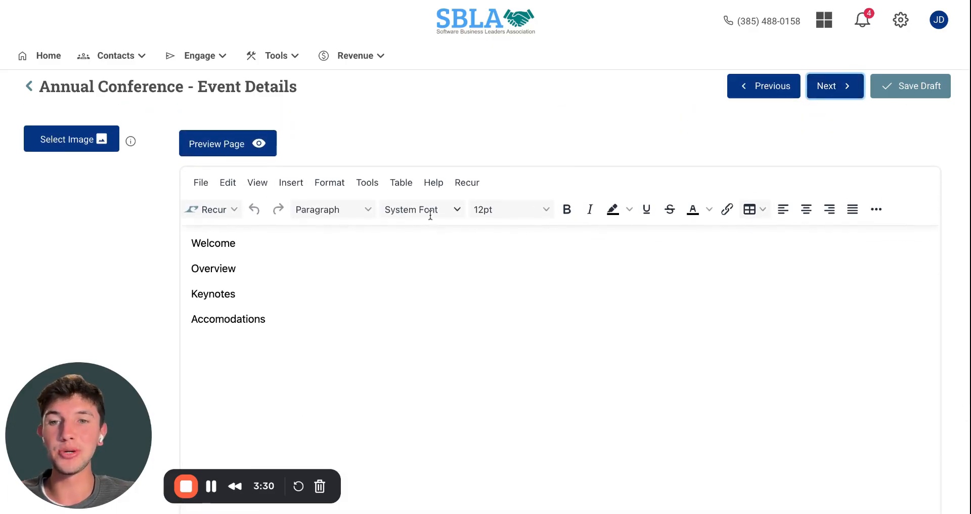
drag(334, 325, 193, 241)
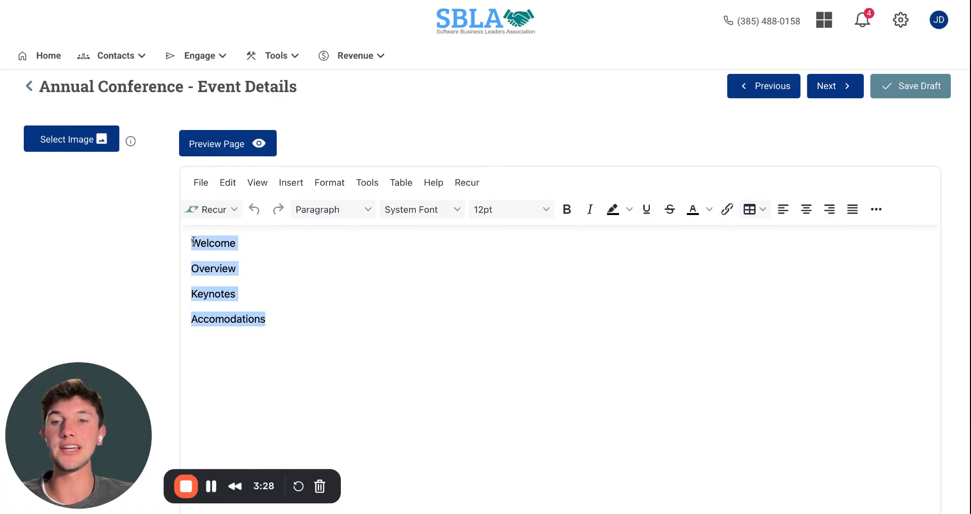
click(286, 314)
click(71, 140)
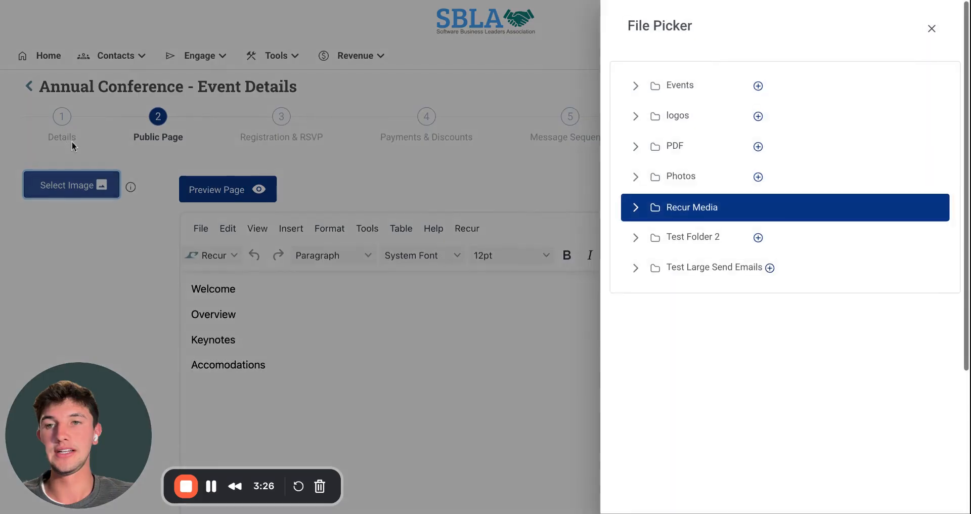
click(635, 86)
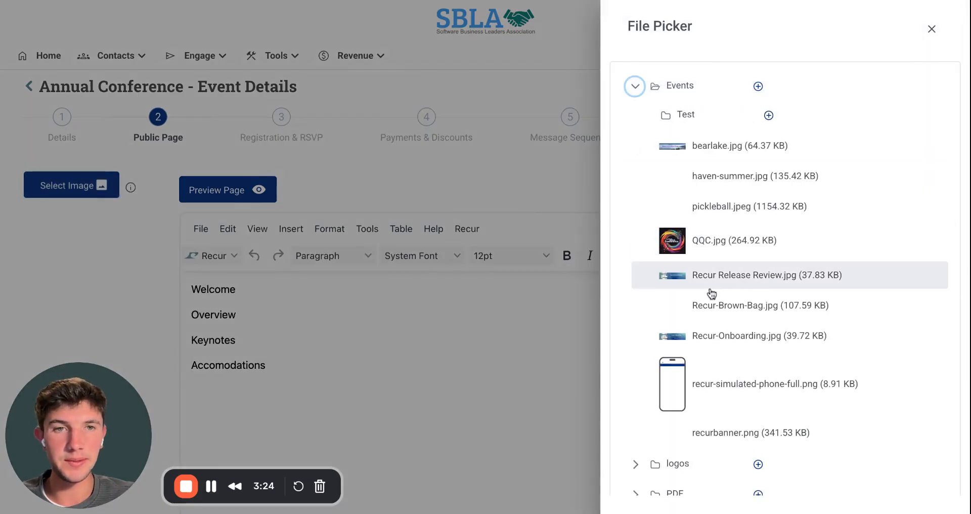
click(714, 253)
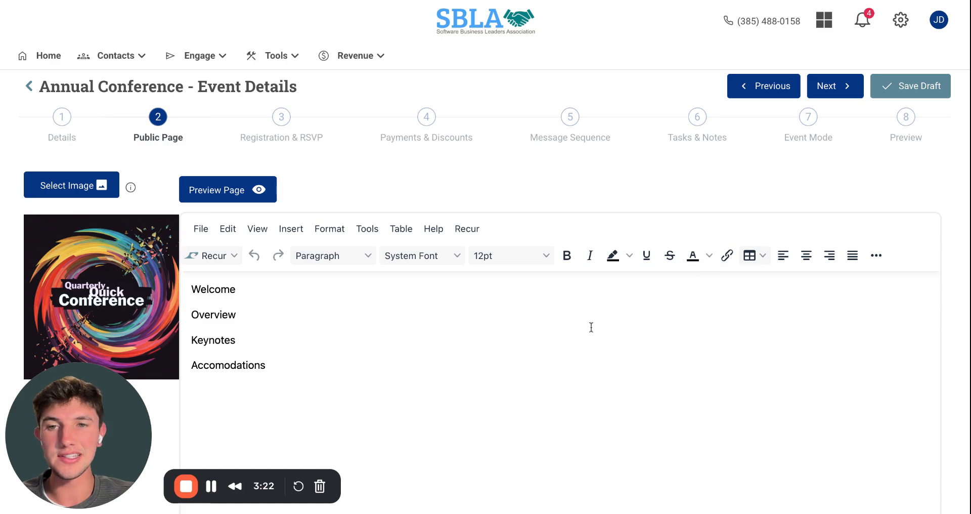
- Insert the line "More details here..." between Welcome and Overview in the public page text, with blank lines around it
scroll(397, 329, down, 2)
click(300, 227)
key(Return)
text(More det)
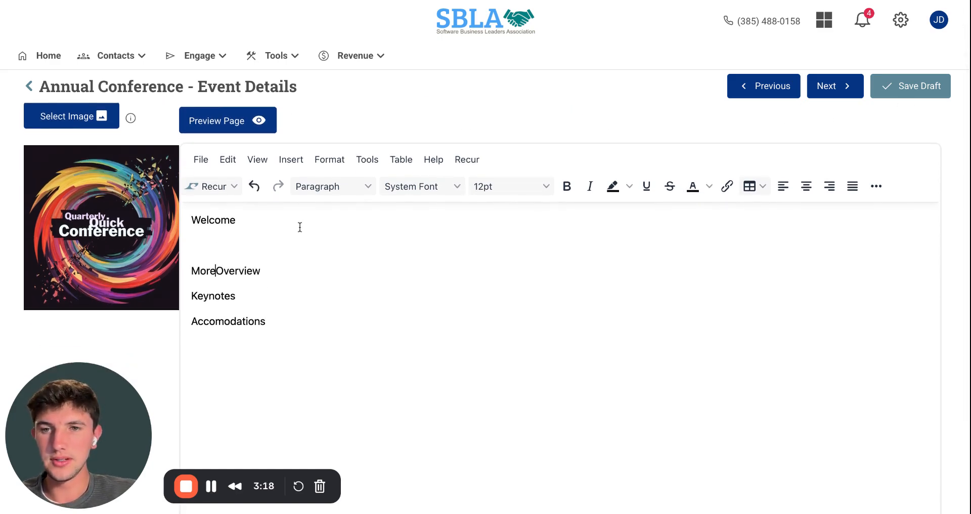
text(ails here...)
key(Return)
key(Return)
scroll(490, 228, up, 2)
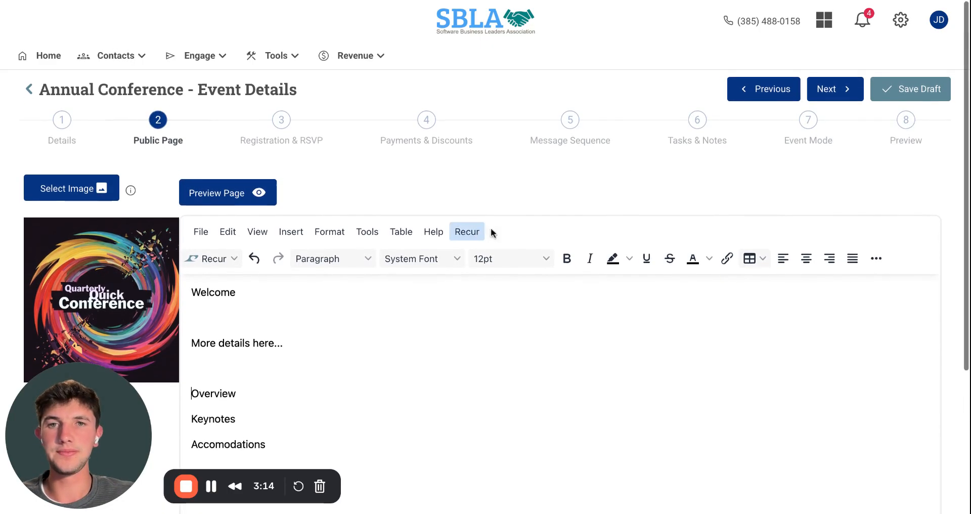
- Continue to the registration settings, set the capacity to 200 and enable the waitlist for when capacity is met
click(820, 84)
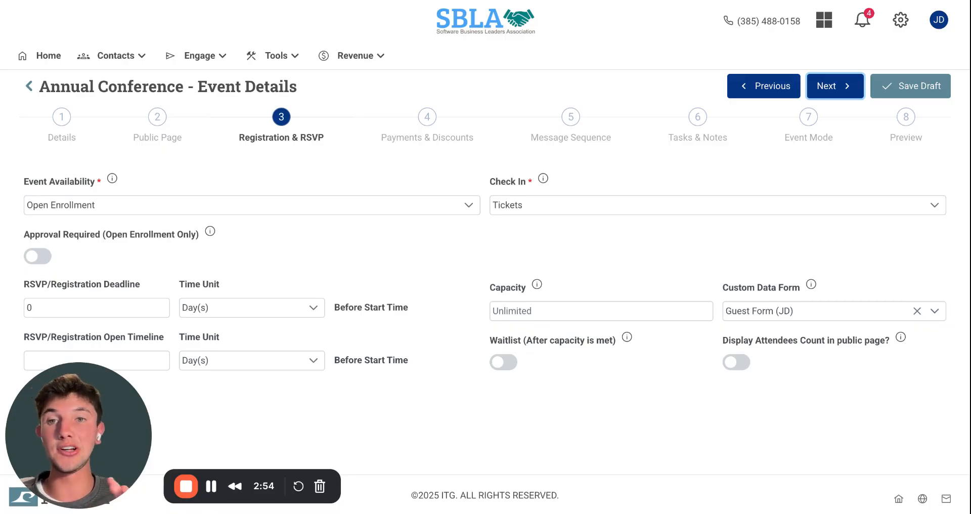
click(505, 311)
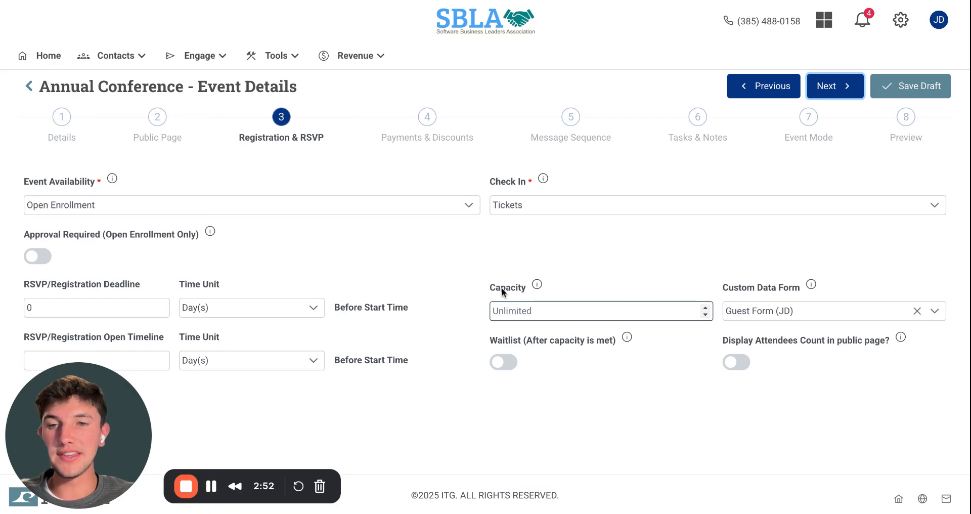
text(200)
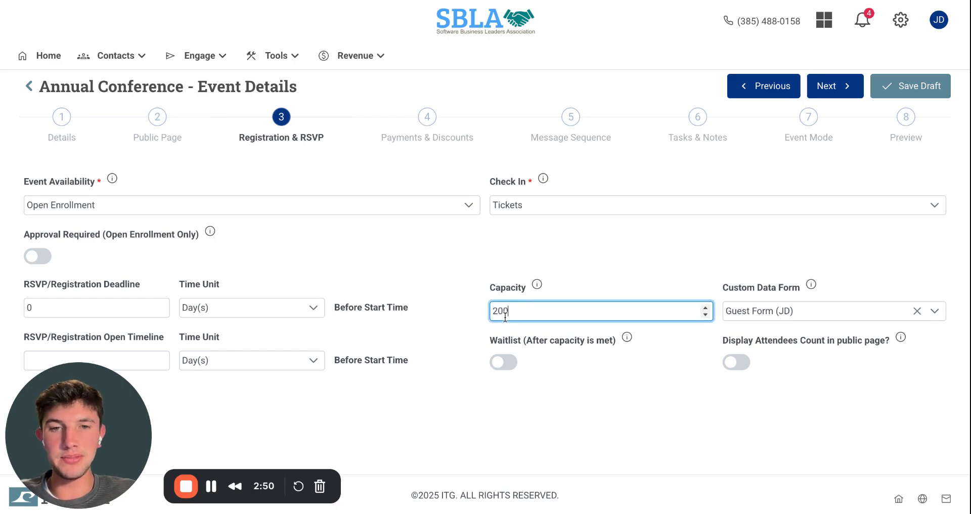
click(539, 392)
click(510, 367)
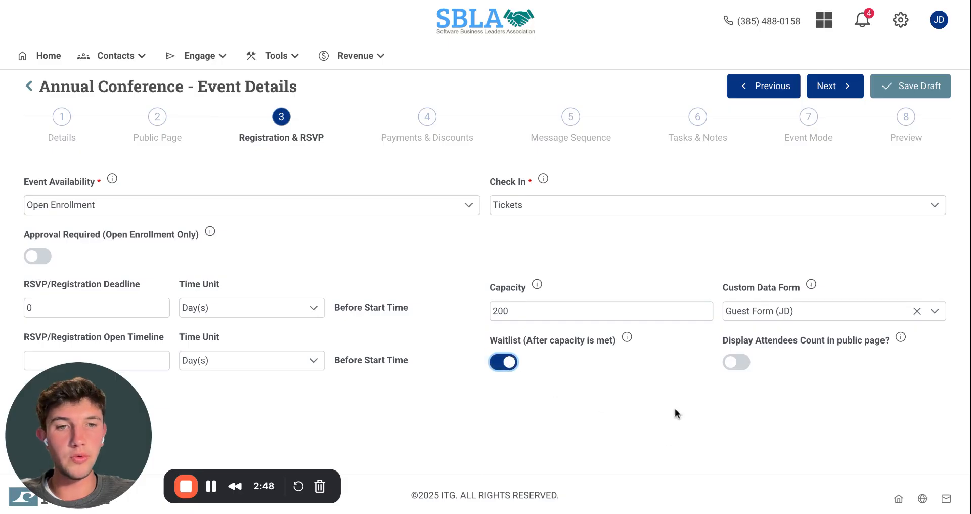
- Choose Dietary Restrictions as the custom data form and select Tickets as the check-in method
click(761, 312)
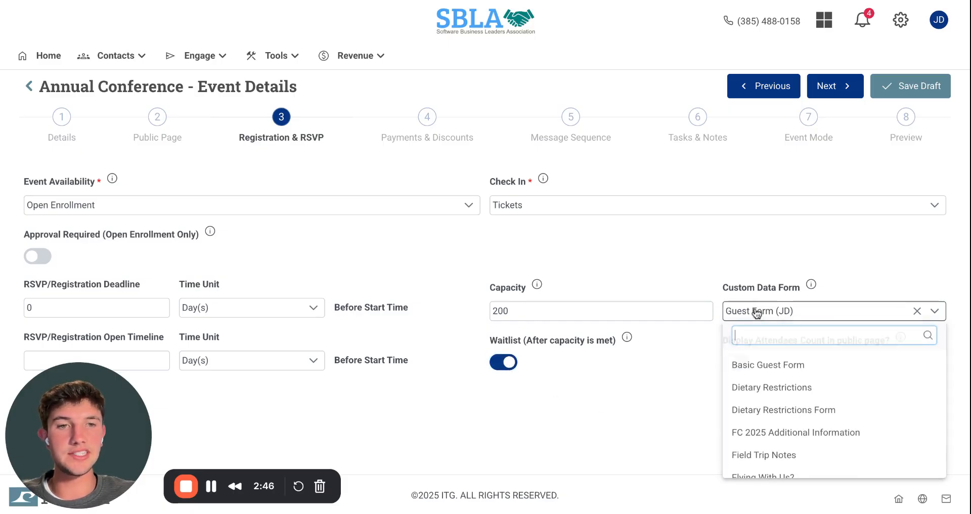
click(762, 389)
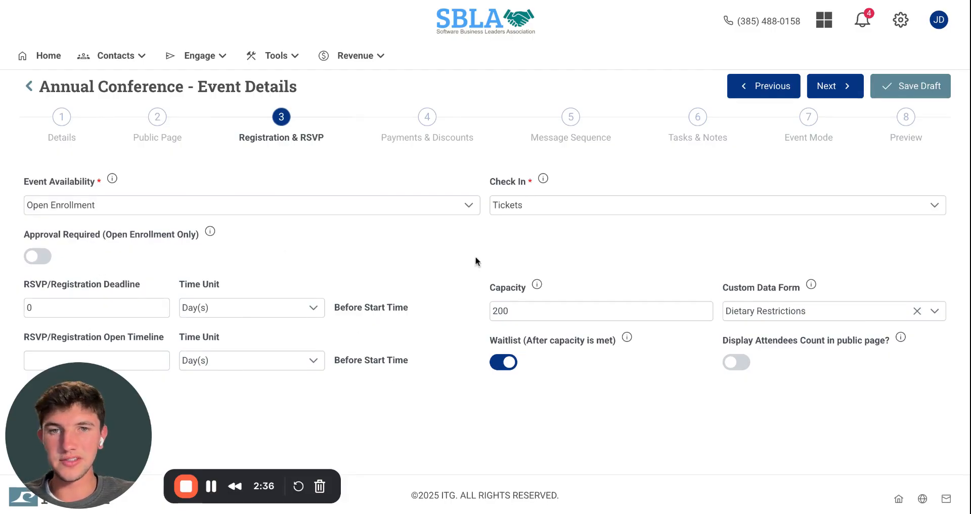
click(538, 205)
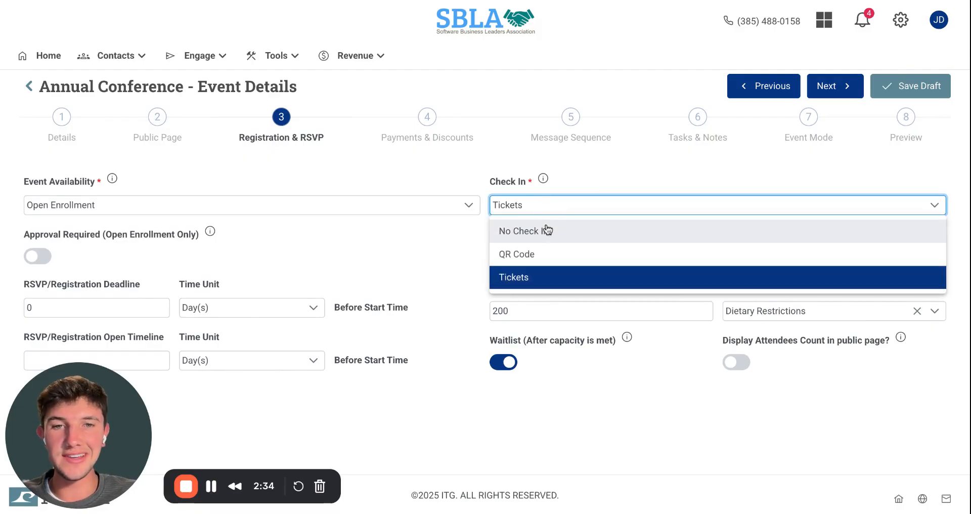
click(538, 278)
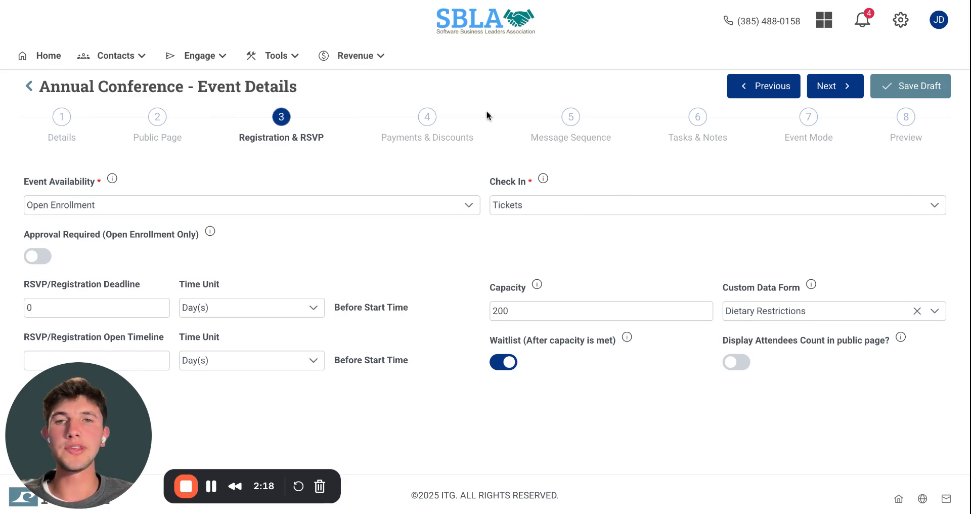
- Continue to the payment settings and add a 50% product member discount for Individual Membership - Gold
click(842, 96)
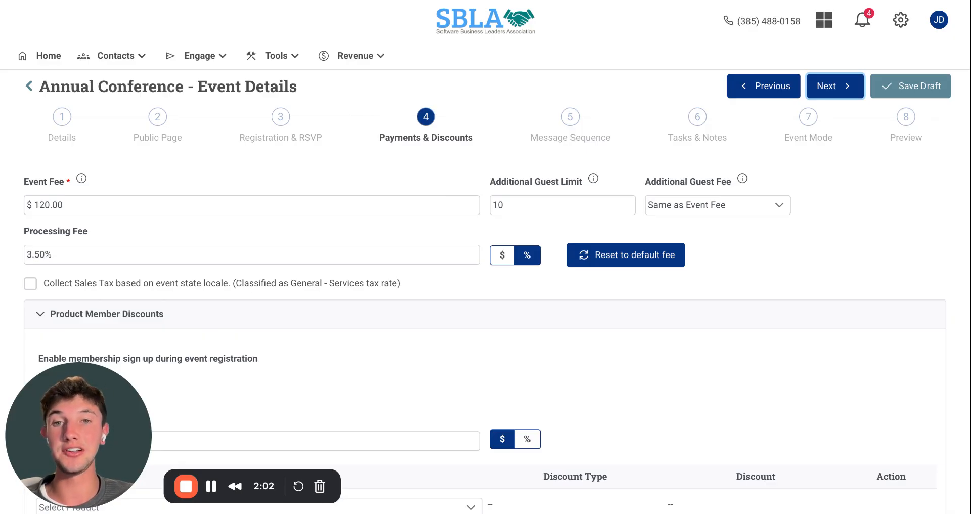
scroll(131, 151, down, 1)
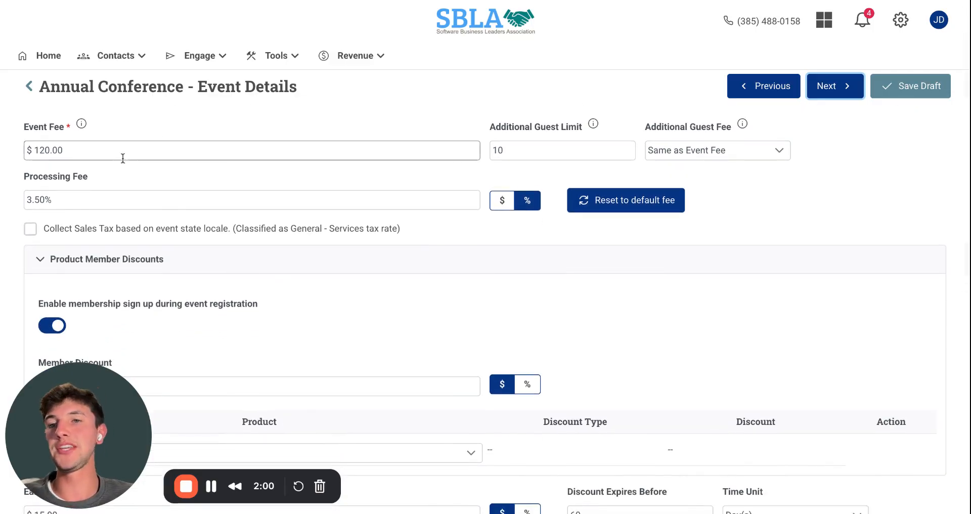
scroll(127, 166, up, 1)
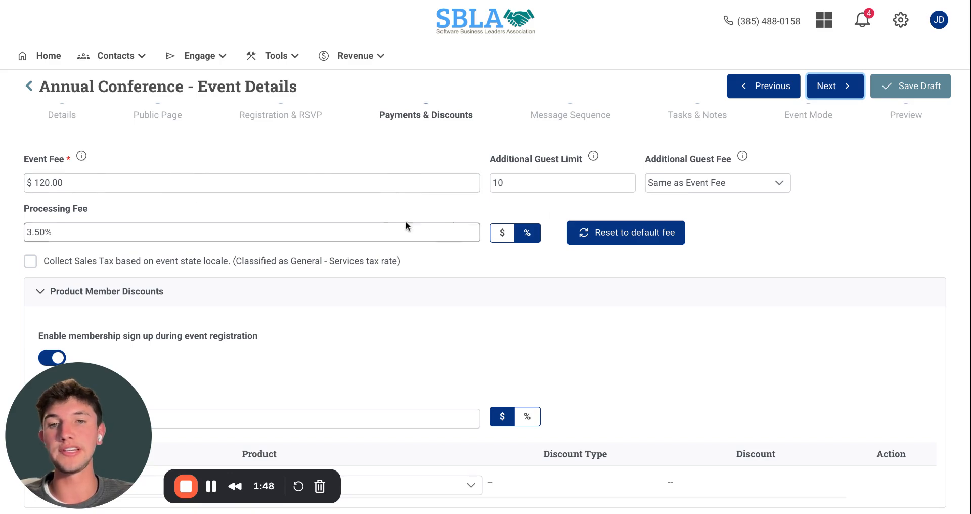
scroll(485, 253, down, 2)
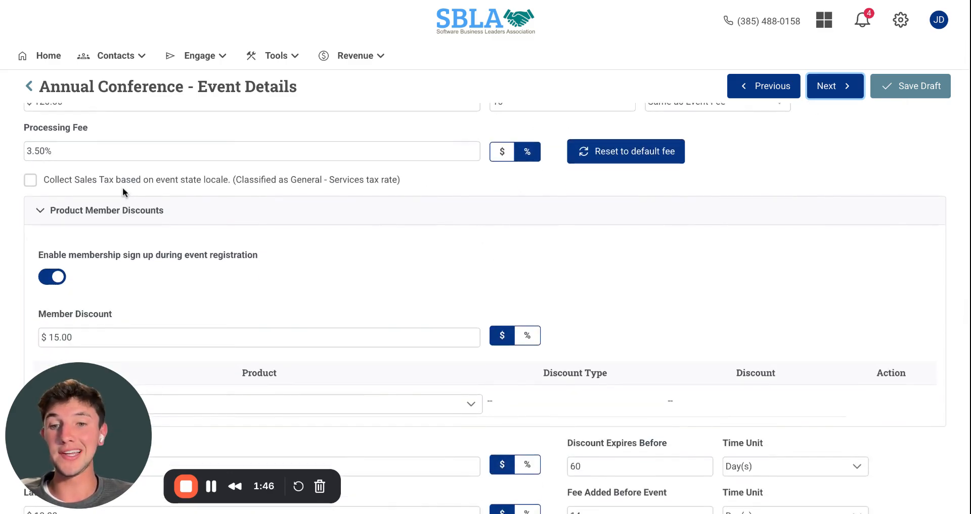
scroll(377, 281, down, 3)
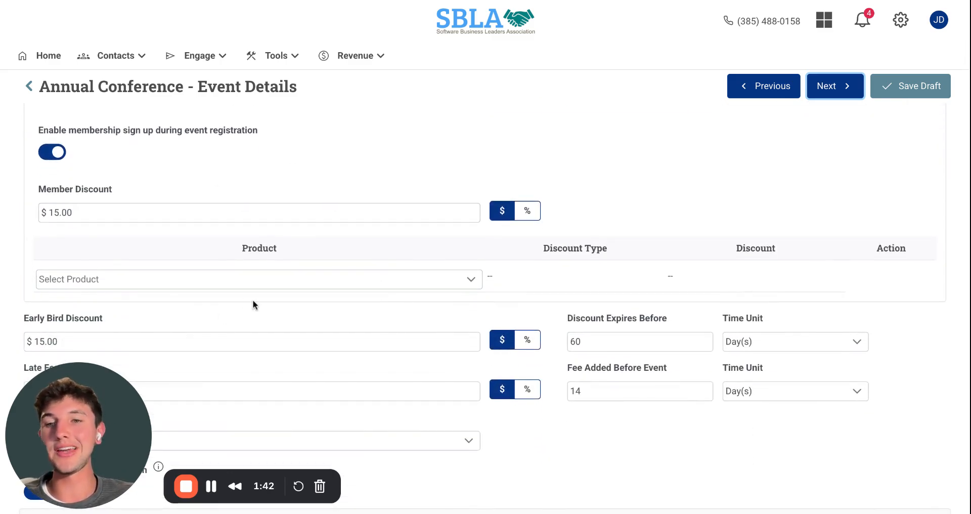
click(248, 283)
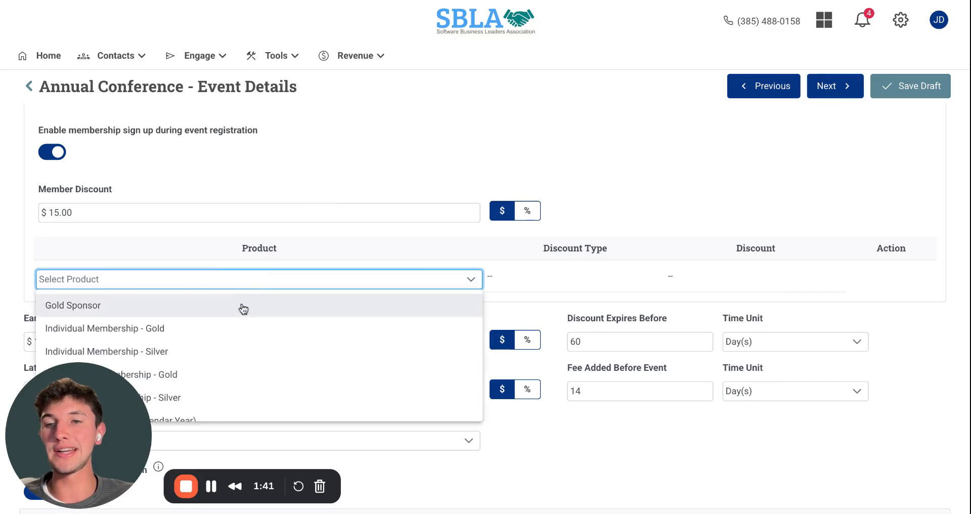
click(223, 329)
click(704, 270)
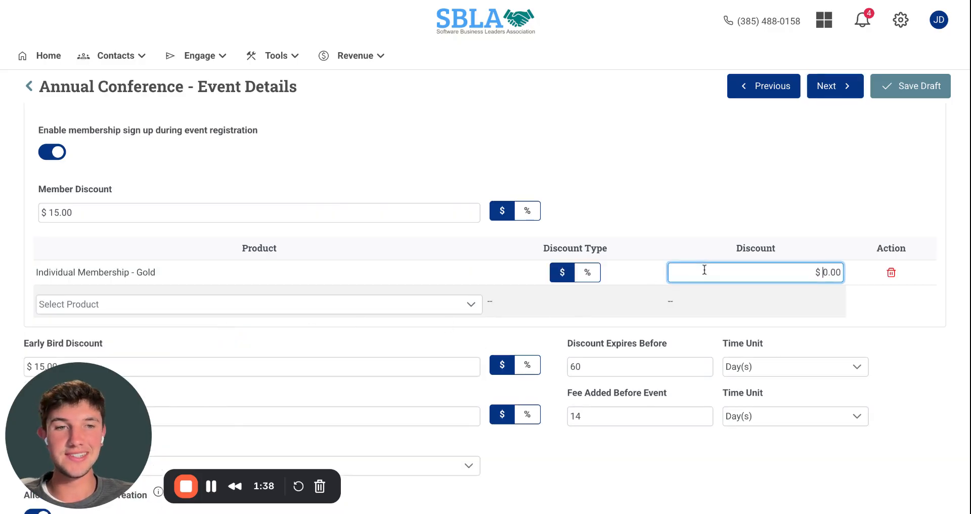
text(50)
click(585, 271)
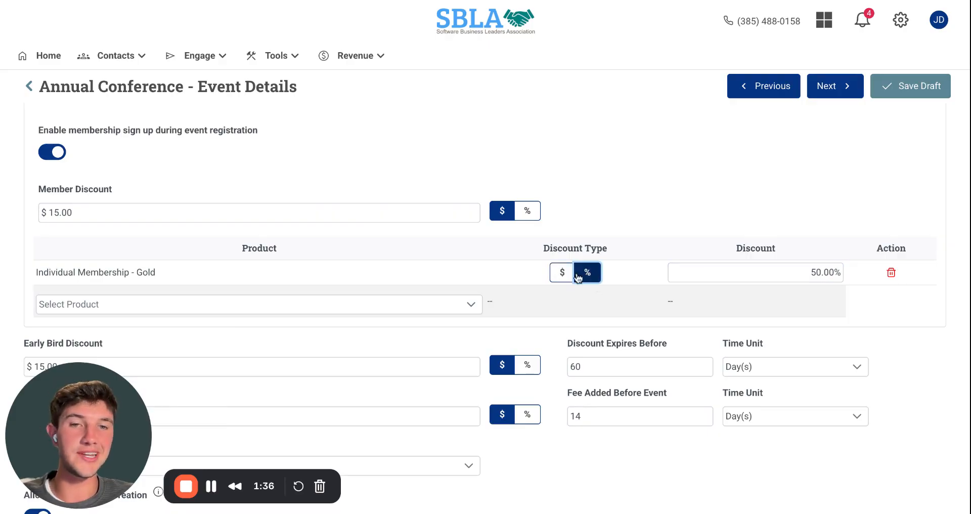
- Add a 30% product member discount for Individual Membership - Silver
scroll(588, 311, down, 2)
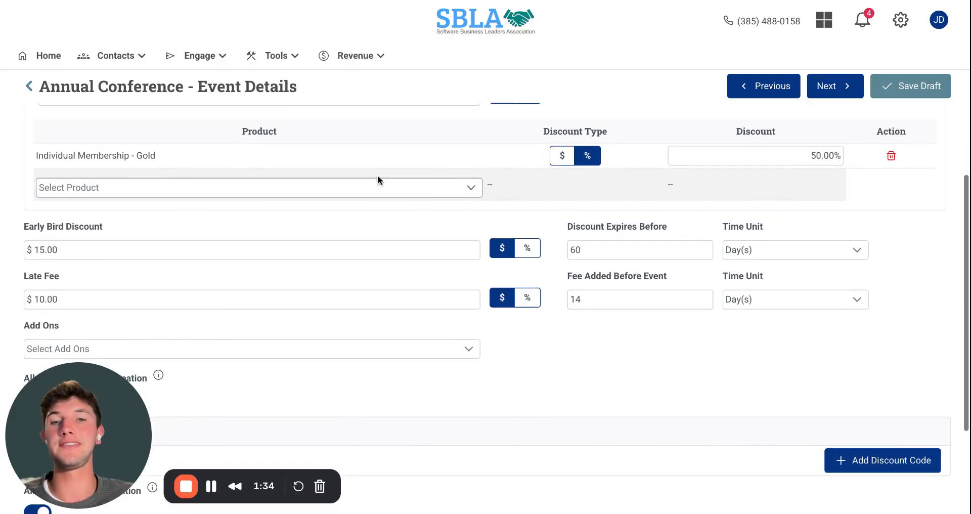
click(371, 192)
click(270, 258)
click(791, 174)
text(30)
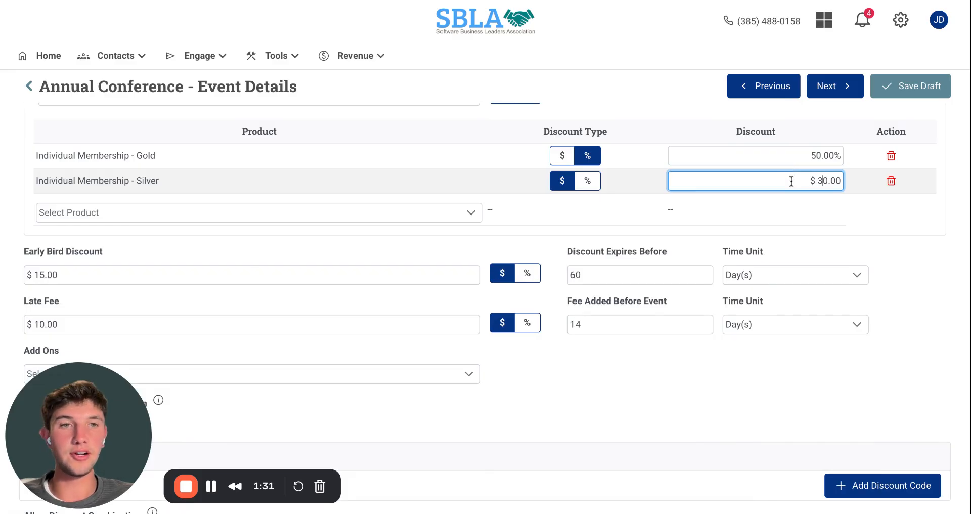
click(587, 181)
scroll(554, 406, down, 2)
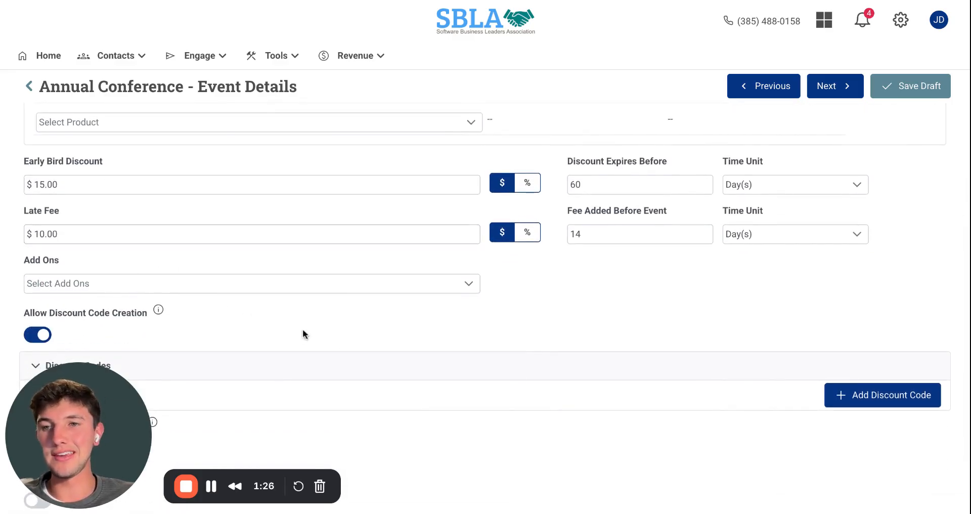
scroll(347, 351, down, 2)
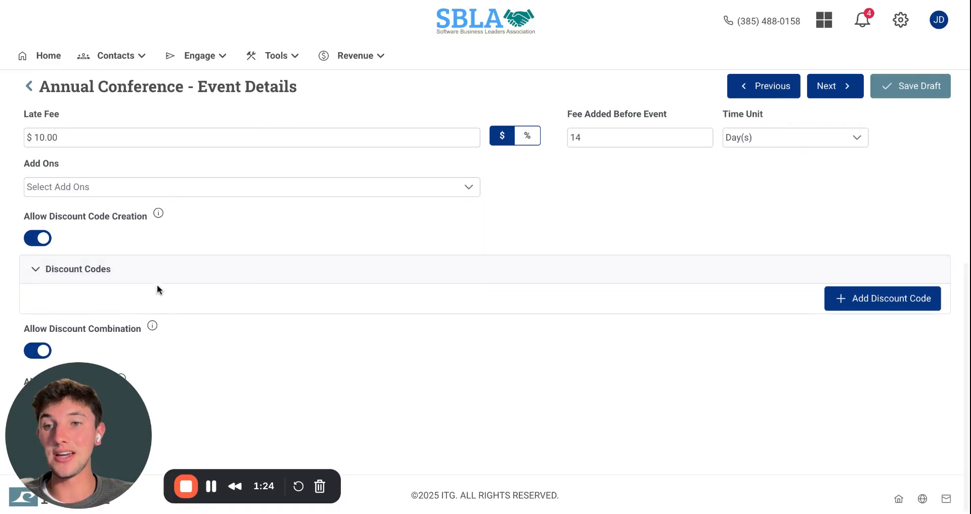
- Add a discount code SPEAKER2025 that gives a 100% discount
click(849, 293)
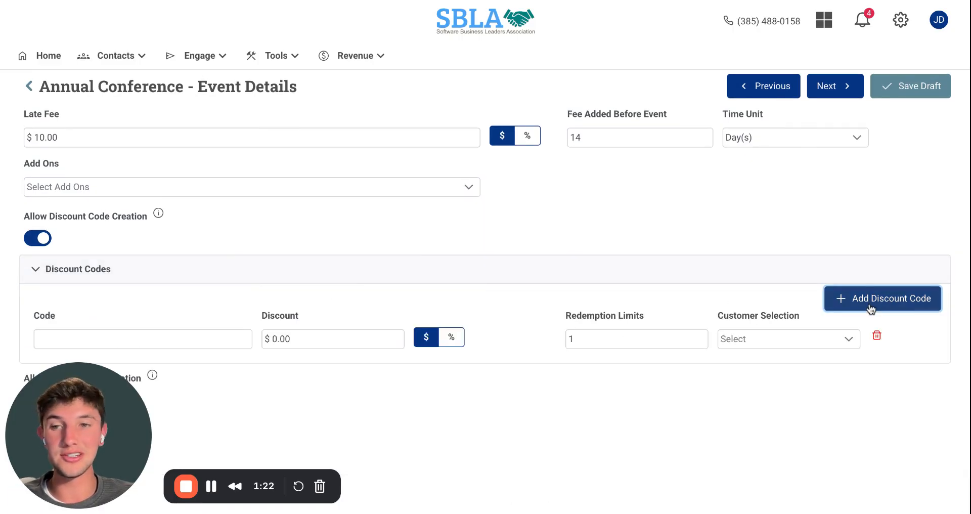
click(224, 338)
text(Sp)
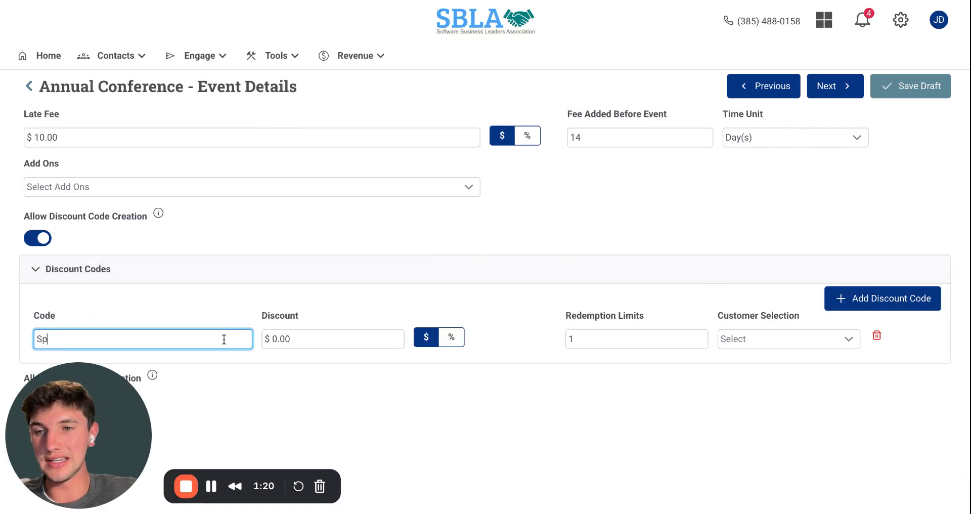
text(PEAKER2025)
click(359, 340)
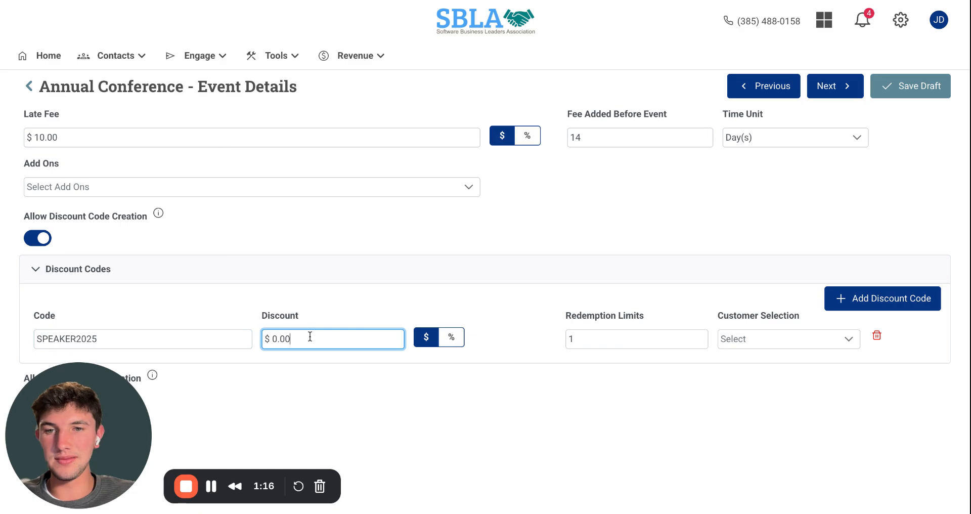
click(270, 339)
text(10)
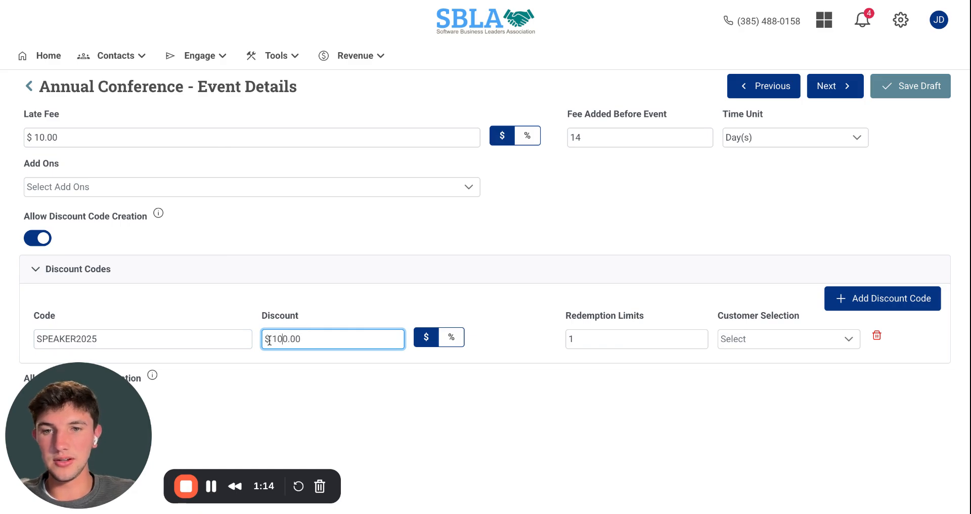
click(450, 337)
scroll(444, 387, down, 1)
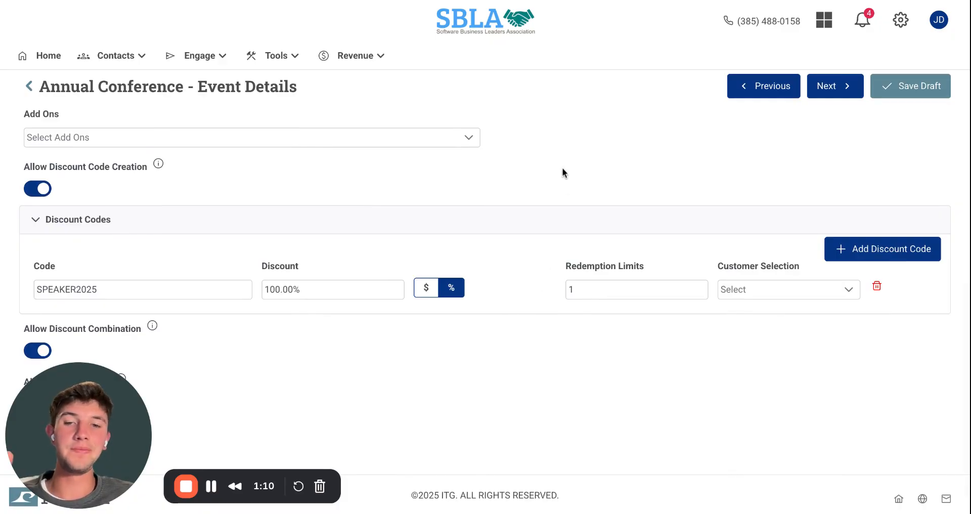
- Continue past the payment settings and the message sequence to the tasks and notes stage, leaving the Event Reminder sequence as is
scroll(562, 171, up, 6)
scroll(562, 171, up, 4)
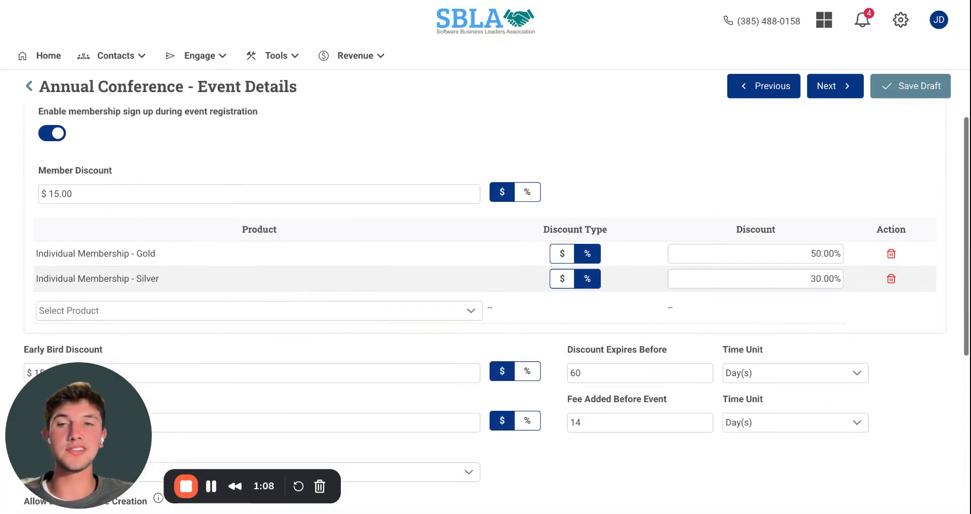
scroll(562, 172, up, 2)
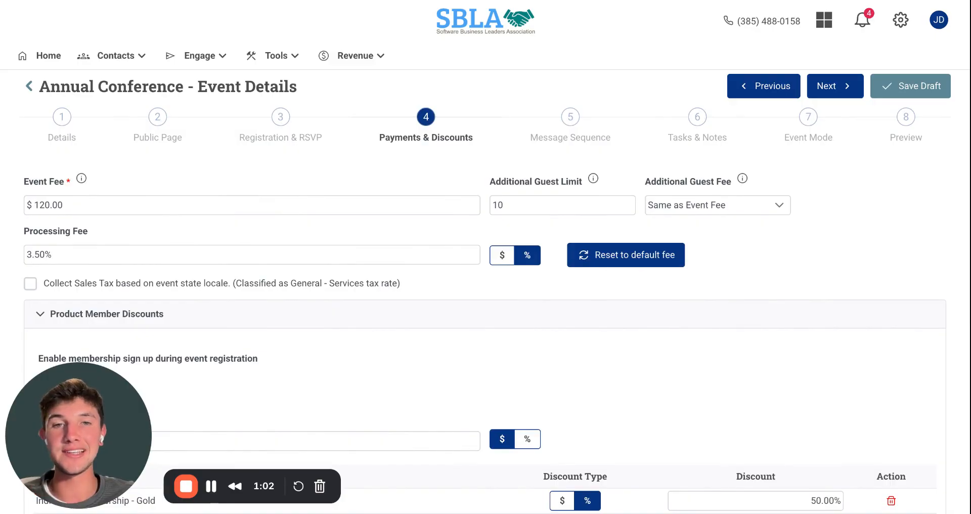
click(835, 87)
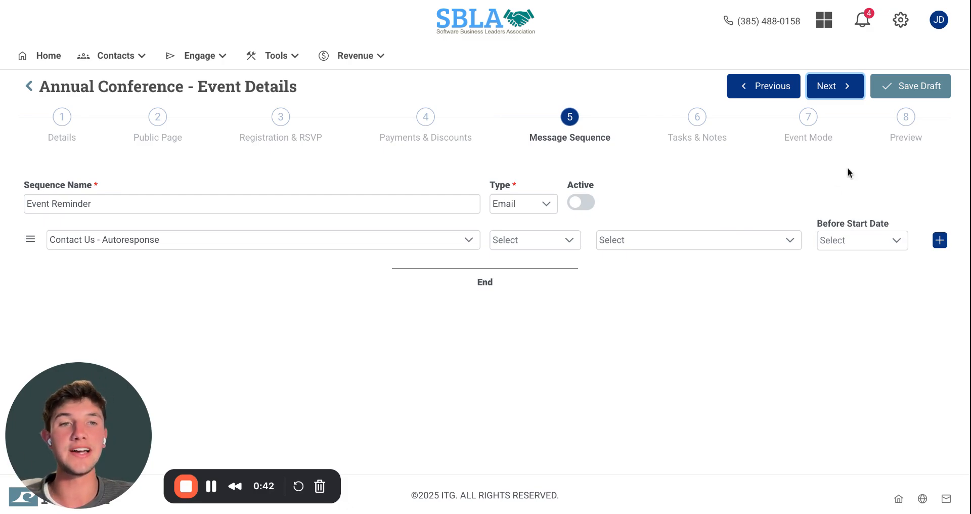
click(832, 86)
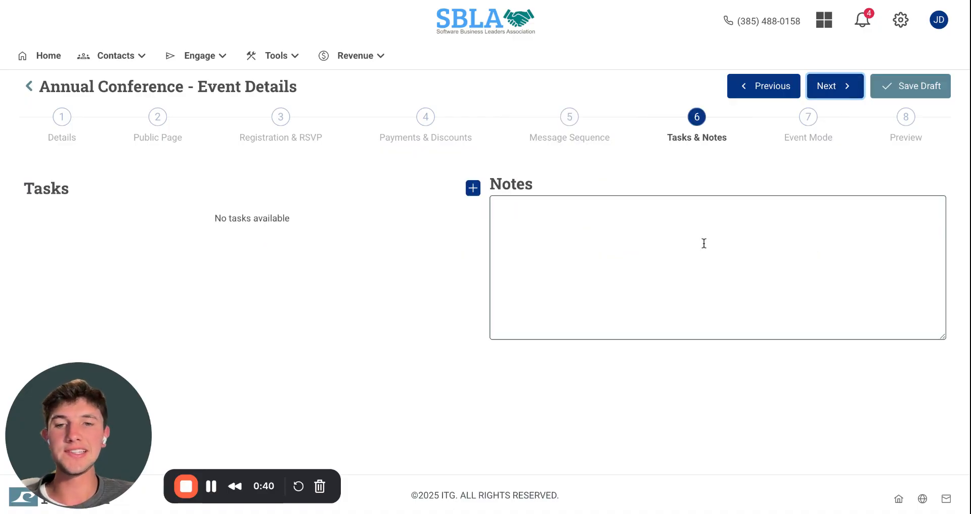
- Enter "Note: Reserve the venue." in the event notes
click(528, 219)
text(Note)
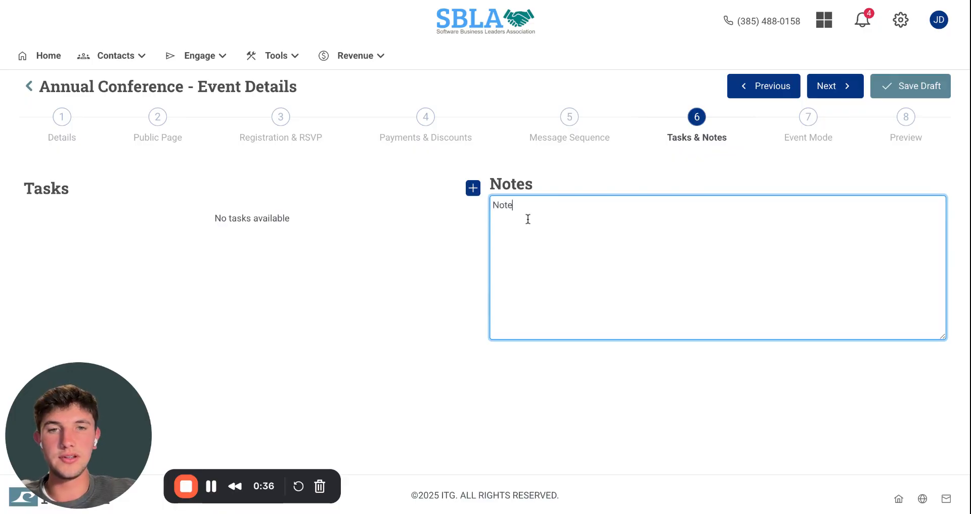
text(: Reserv)
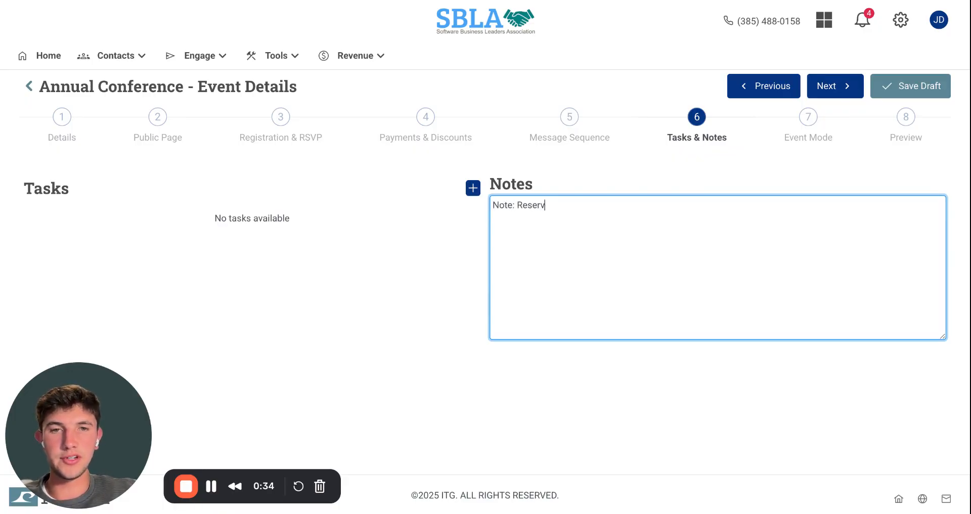
text(e the venue.)
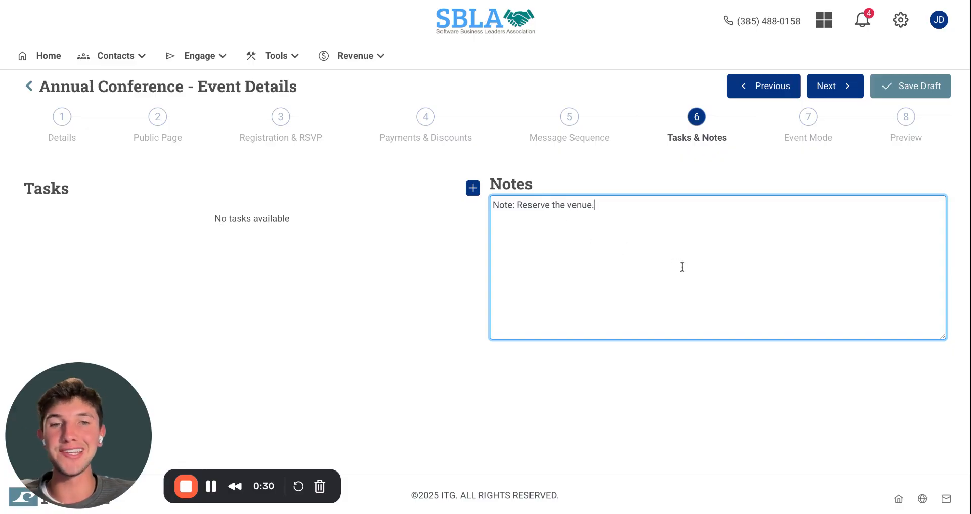
click(853, 152)
- Continue past the event mode settings without enabling session selection and review the event's preview summary
click(842, 87)
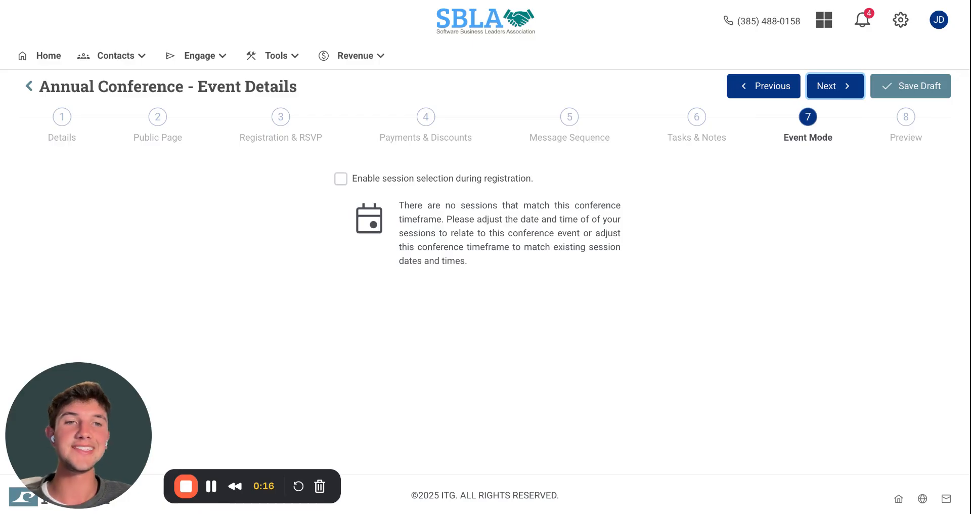
click(842, 87)
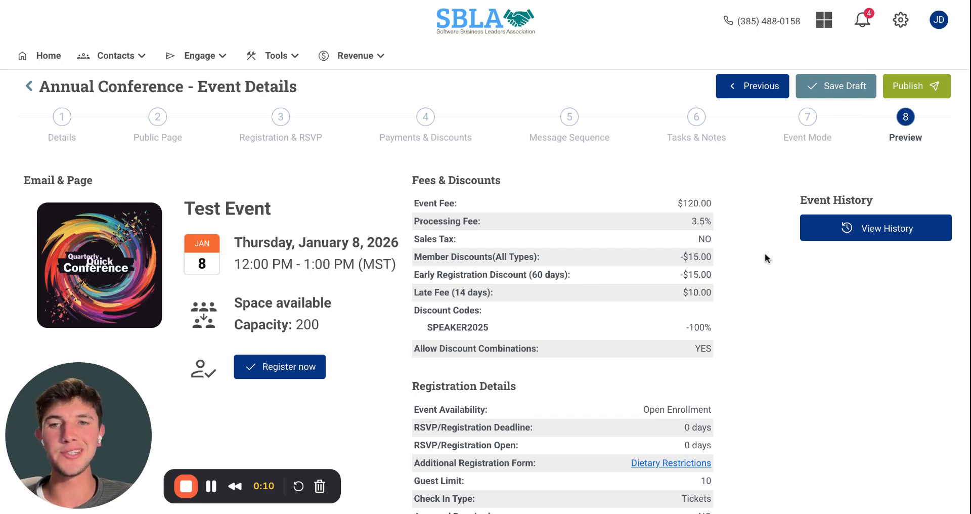
scroll(764, 253, down, 1)
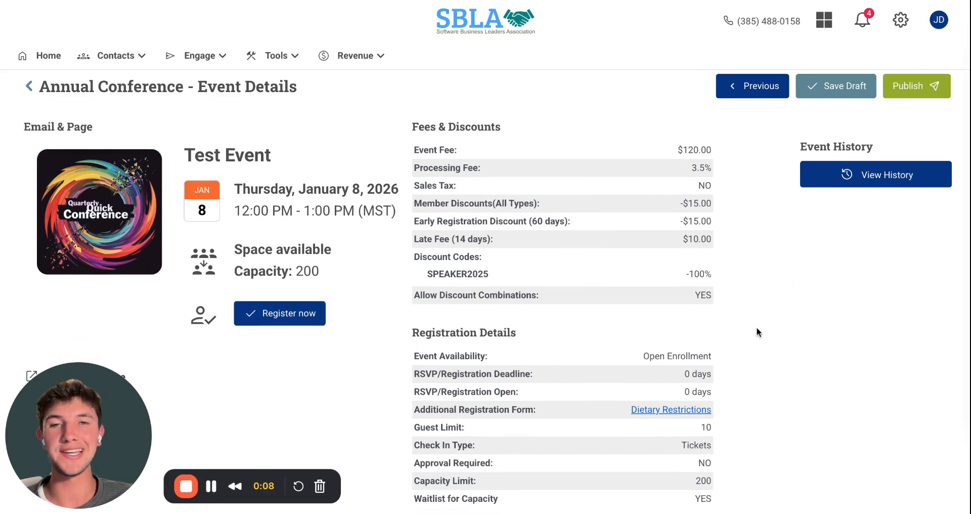